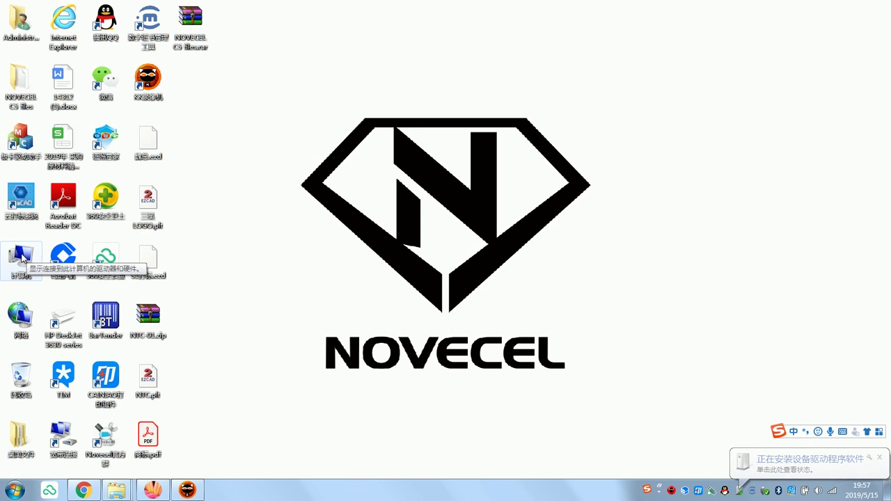
Step: Open the Device Manager in Computer Management and select the USBLMCV2 device under other devices (其他设备)
right_click(21, 260)
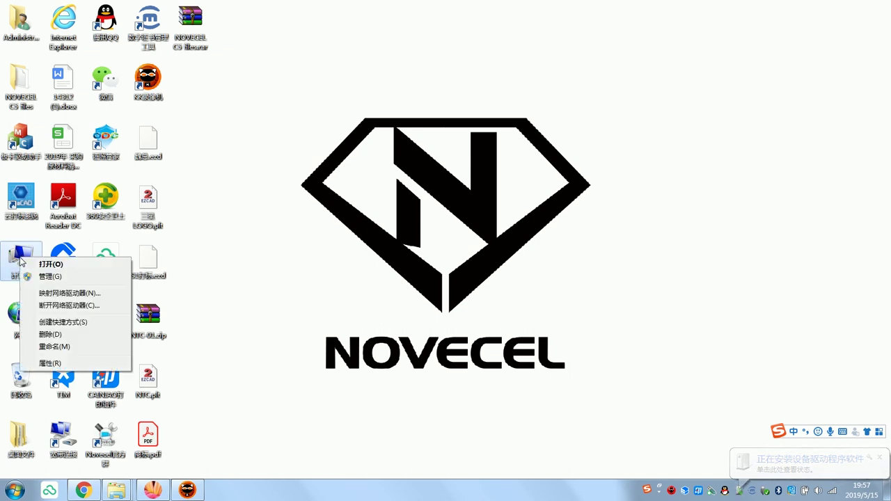
click(48, 277)
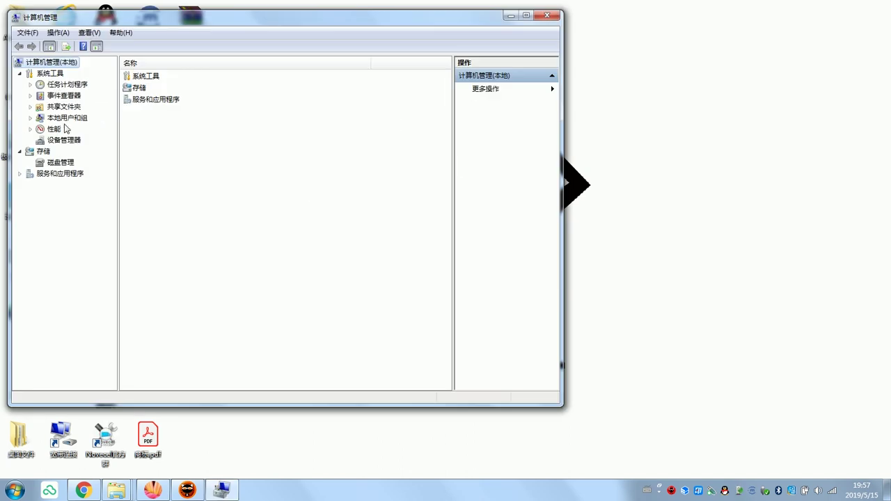
click(59, 142)
drag(272, 23, 333, 18)
click(245, 203)
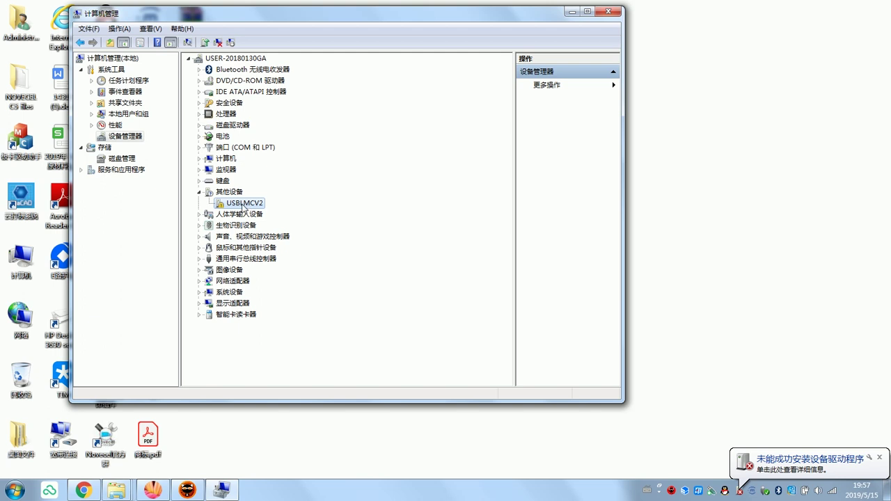
Step: Start a driver update for the USBLMCV2 device and choose to browse the computer for driver software
right_click(243, 207)
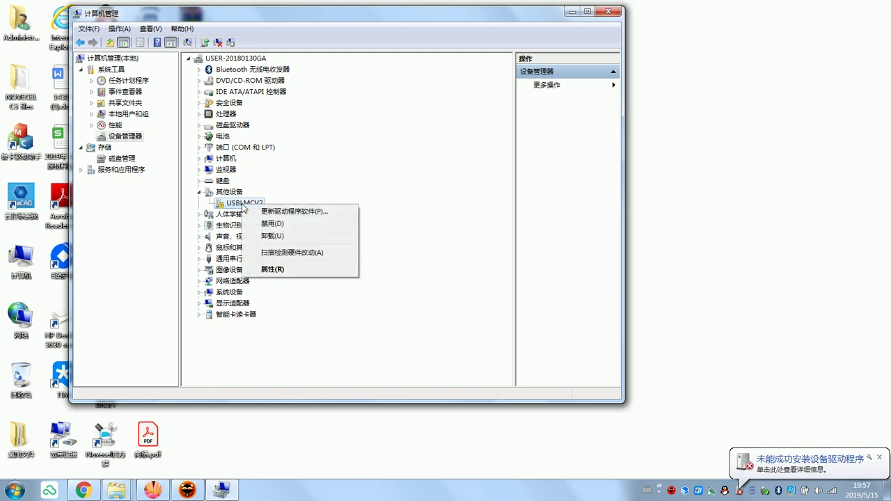
click(327, 214)
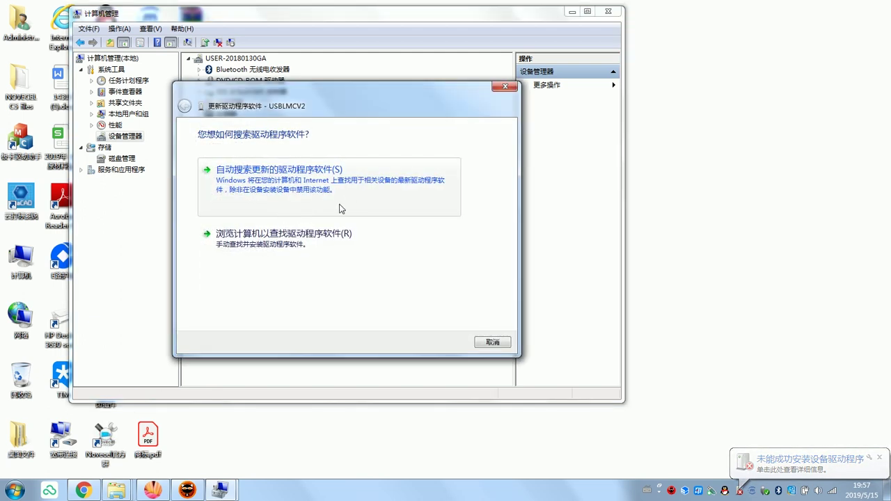
click(293, 244)
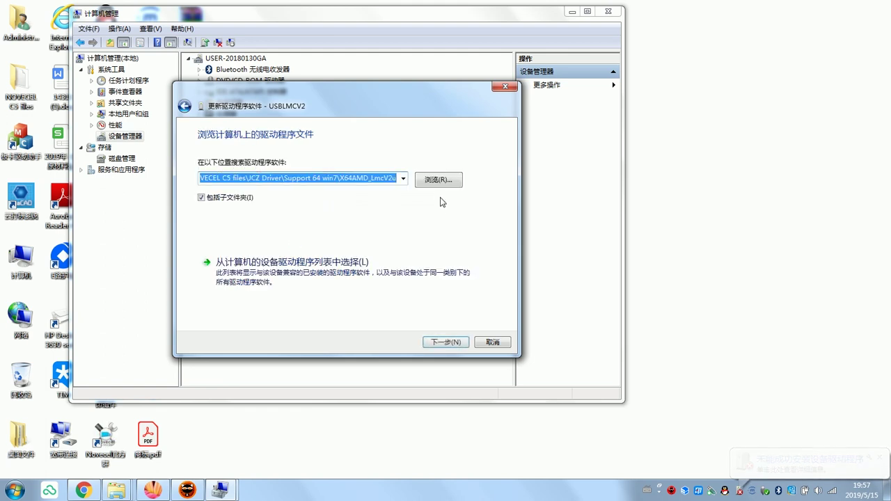
Step: Set the driver search location to the X64AMD_LmcV2u folder under NOVECEL C5 files, JCZ Driver, Support 64 win7
click(440, 179)
drag(449, 166, 394, 123)
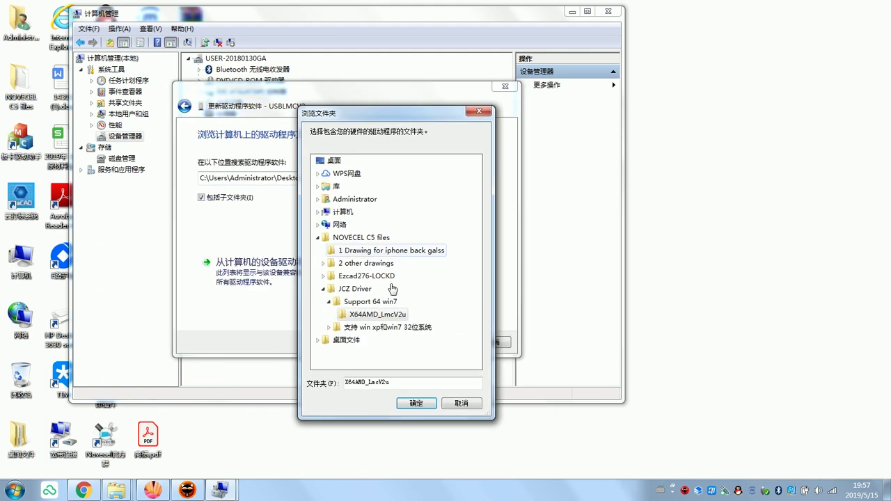
click(346, 340)
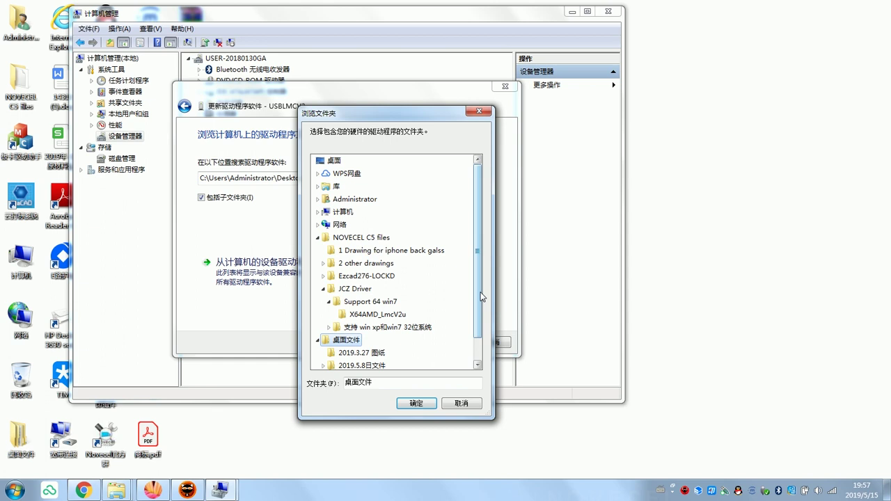
scroll(479, 343, down, 1)
scroll(470, 301, up, 1)
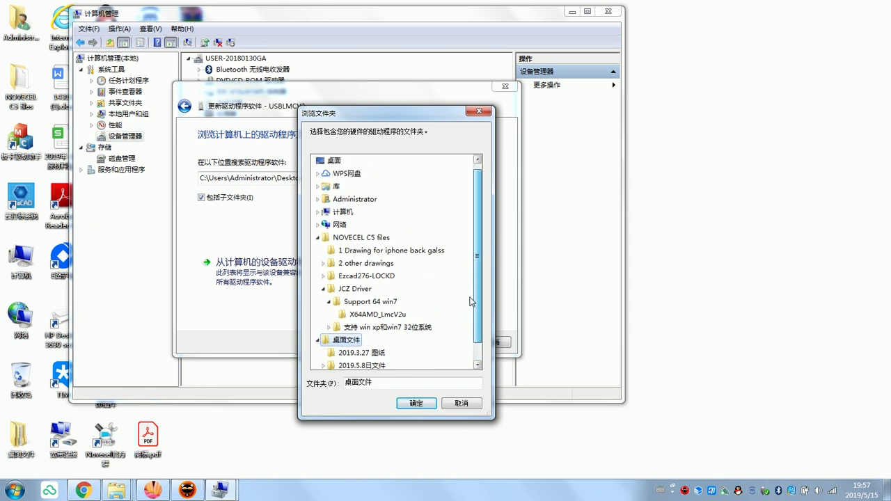
click(334, 160)
scroll(431, 265, down, 1)
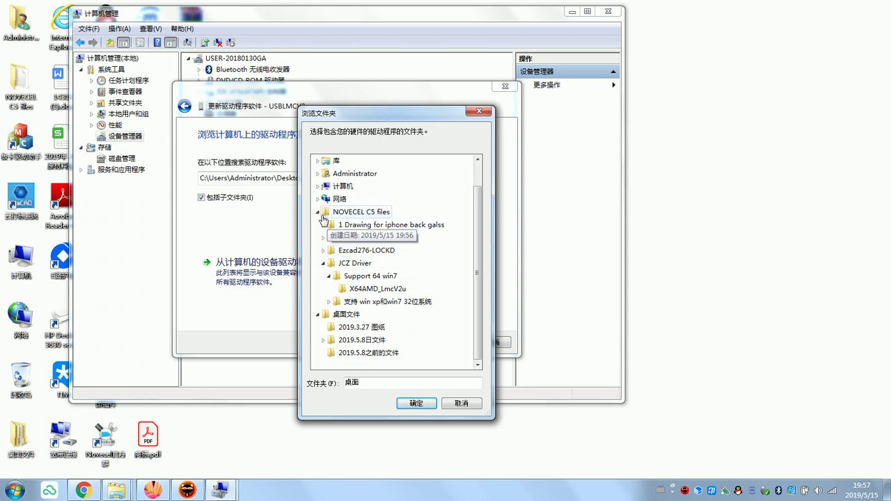
click(317, 212)
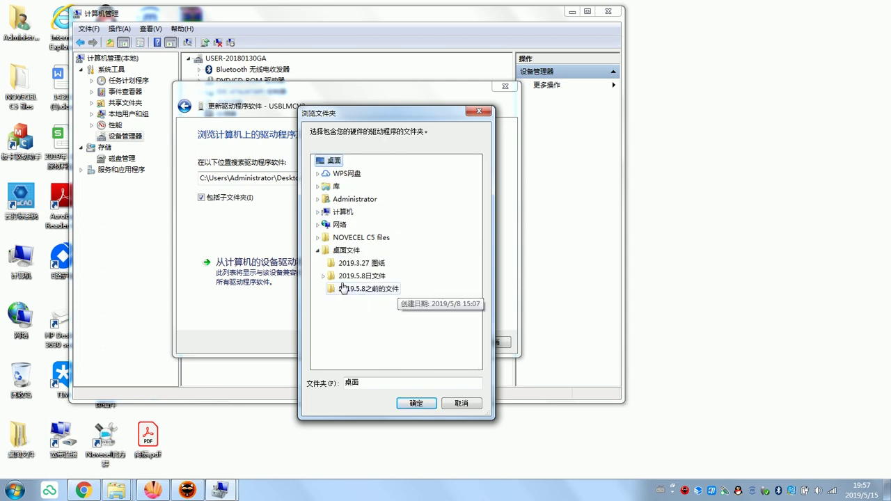
click(317, 238)
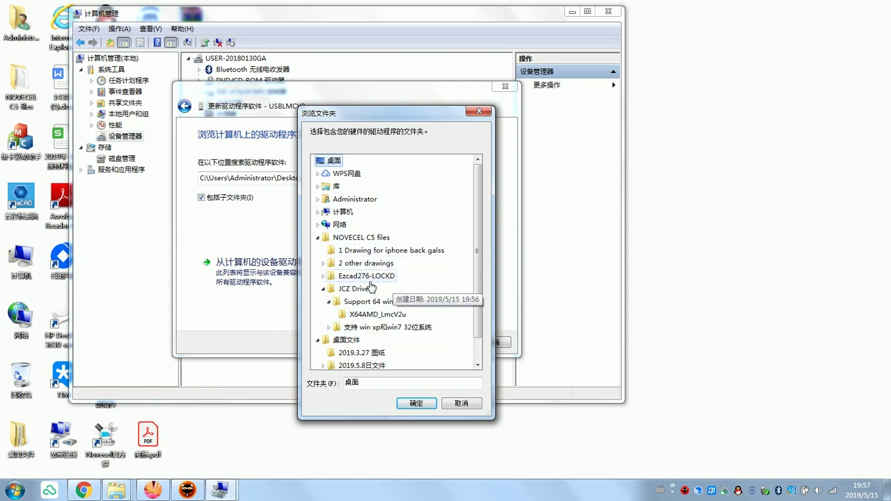
click(382, 304)
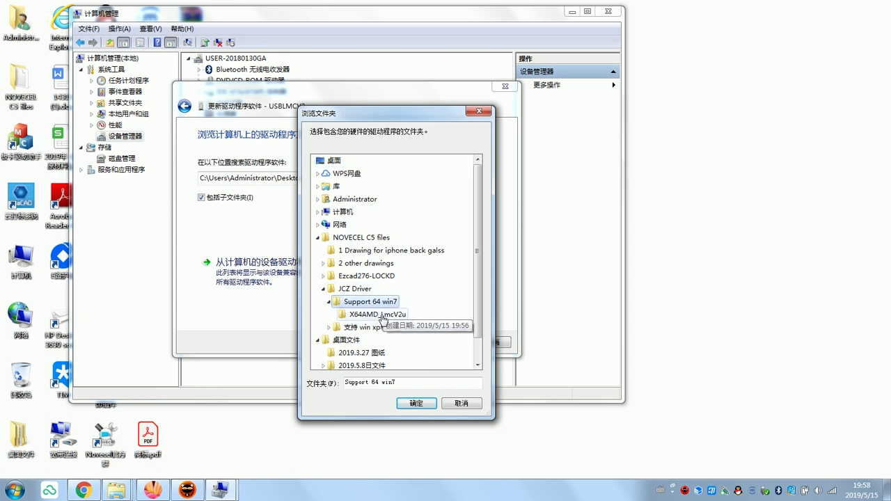
click(378, 315)
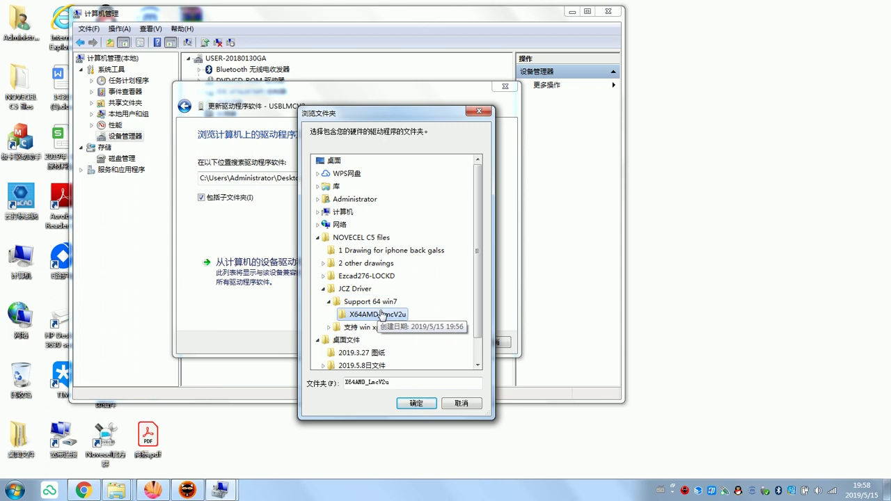
click(416, 404)
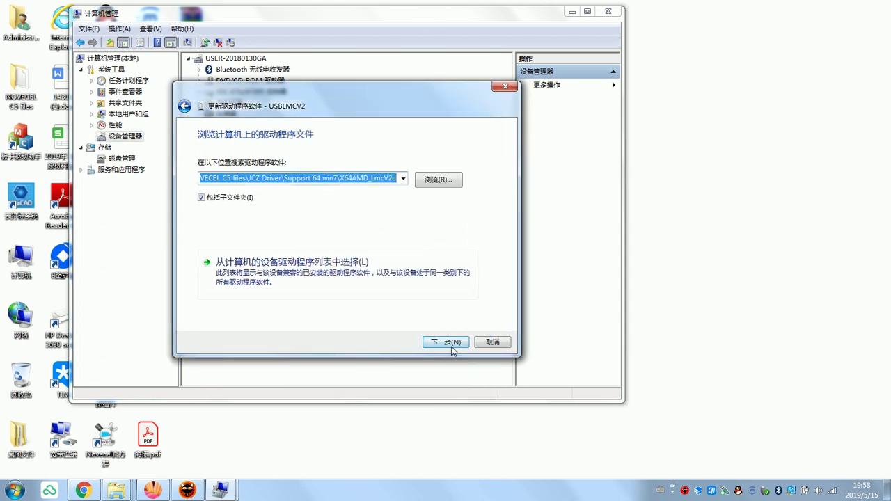
Step: Install the driver from the chosen folder and close the update wizard and Computer Management
click(450, 346)
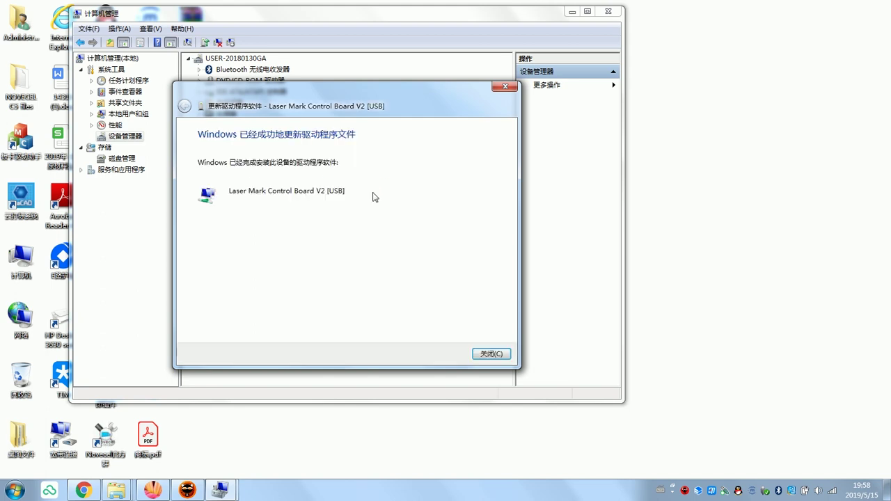
click(492, 354)
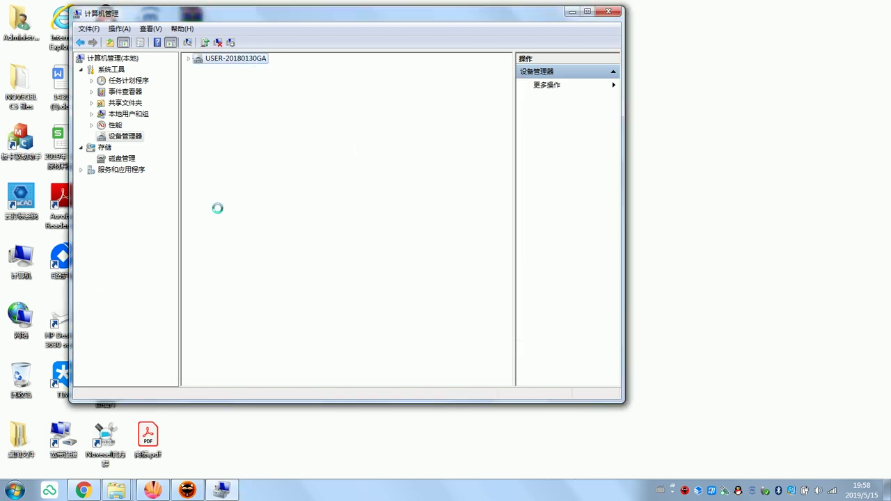
click(609, 12)
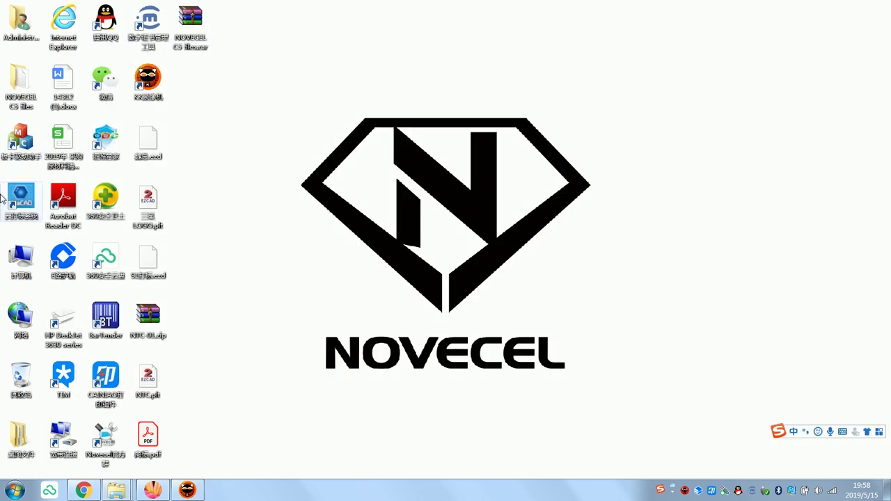
Step: Run EzCad2.exe from the Ezcad276-LOCKD folder inside NOVECEL C5 files and dismiss the correction file warning
double_click(19, 83)
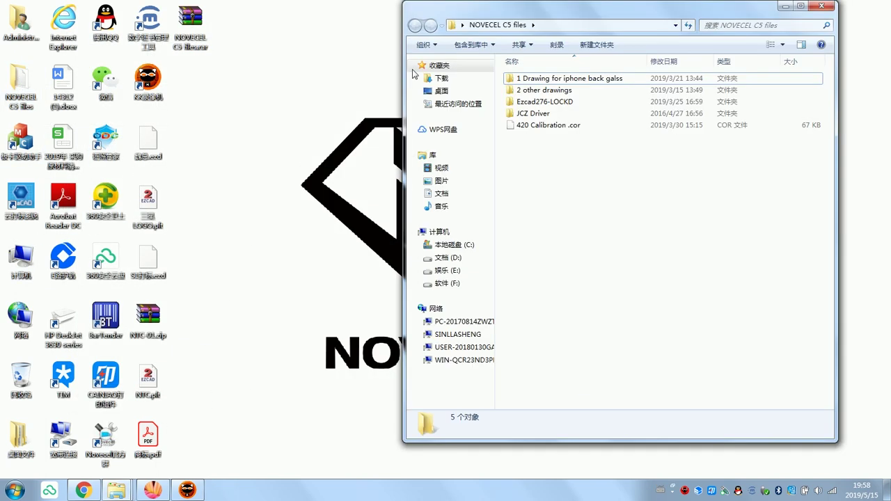
drag(649, 11, 599, 2)
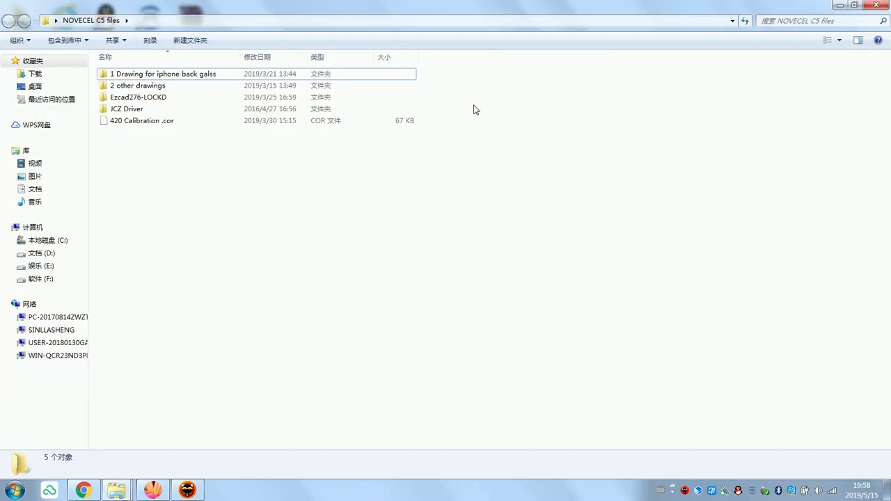
double_click(150, 102)
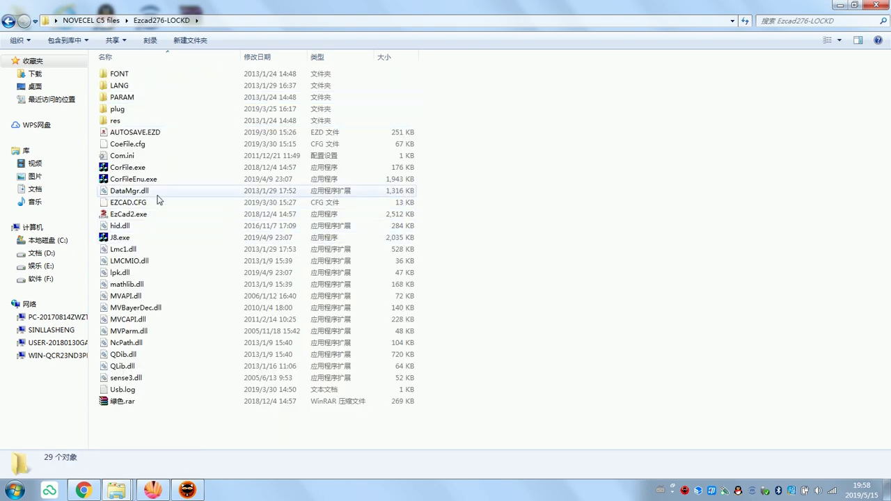
double_click(154, 216)
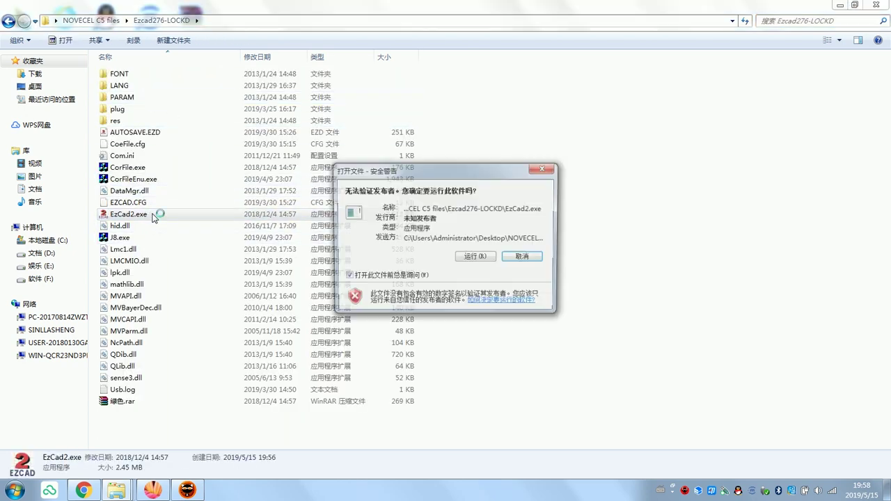
click(476, 257)
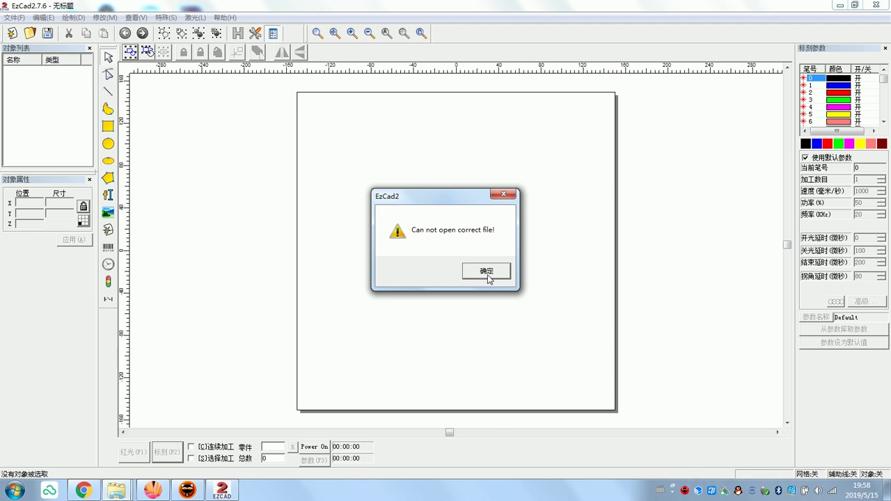
click(487, 273)
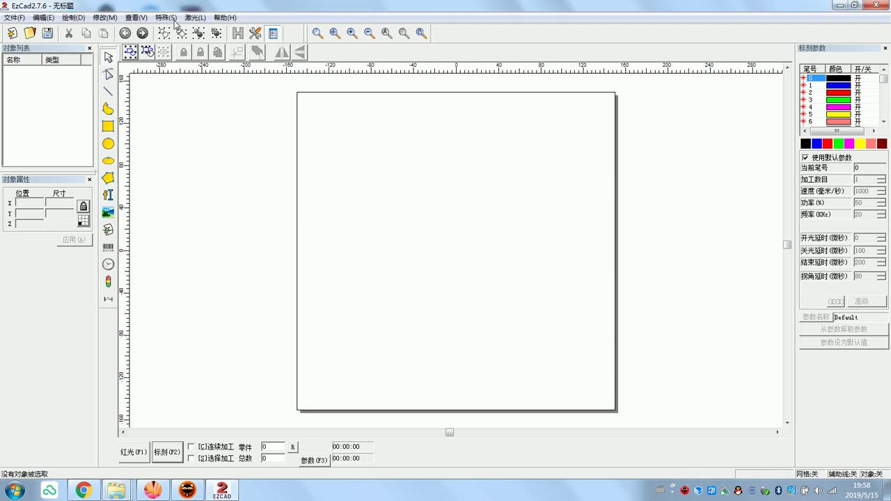
click(166, 17)
mouse_move(128, 21)
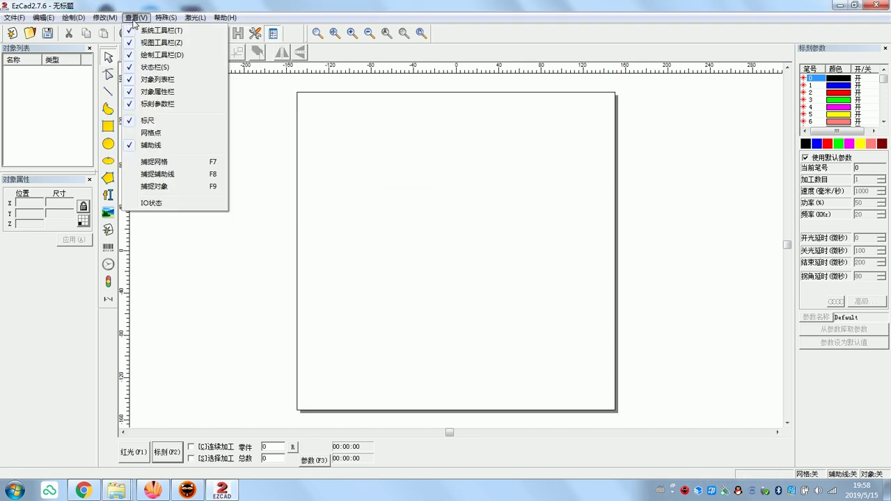
click(209, 369)
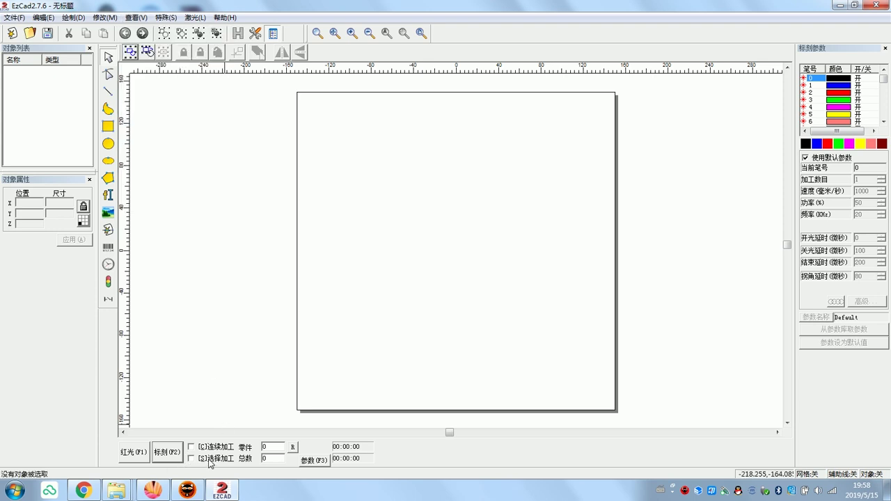
Step: Load "420 Calibration .cor" from NOVECEL C5 files as the correction file in the area parameters and accept the configuration
click(315, 462)
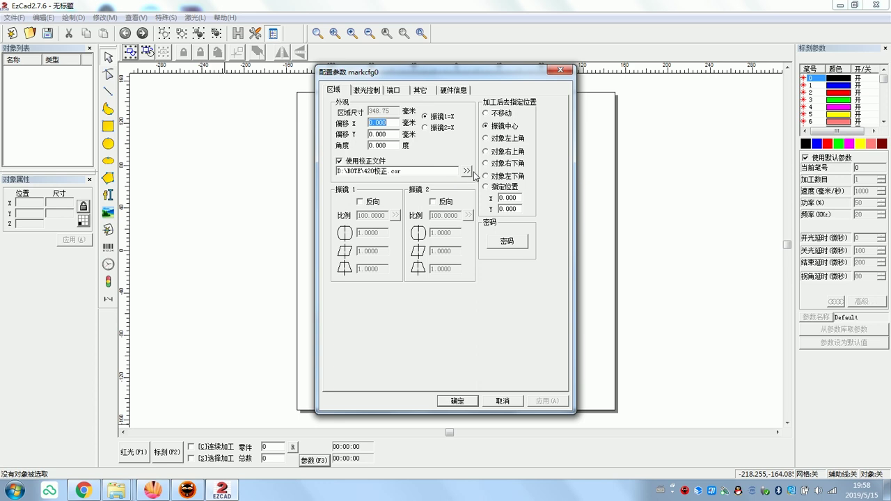
click(466, 170)
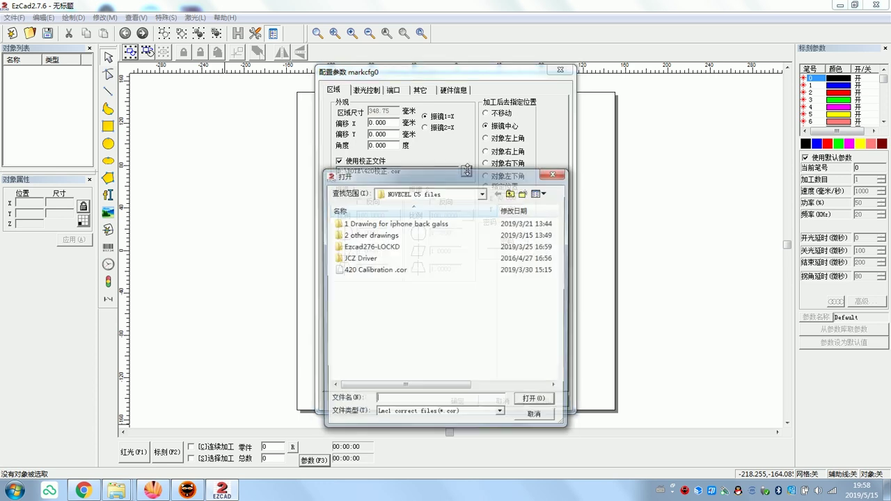
click(381, 271)
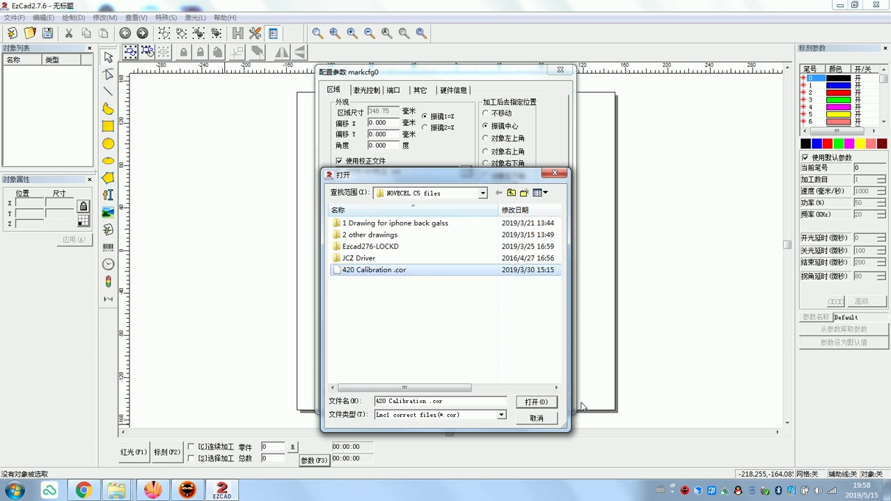
click(546, 402)
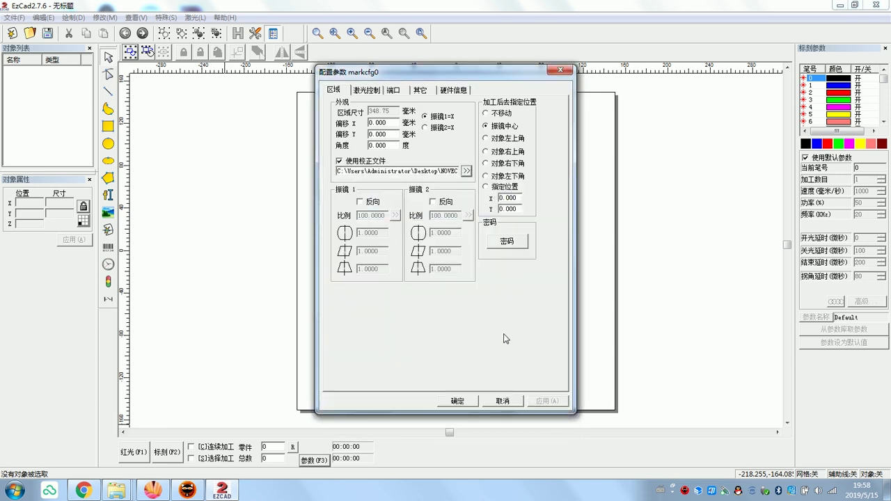
click(458, 401)
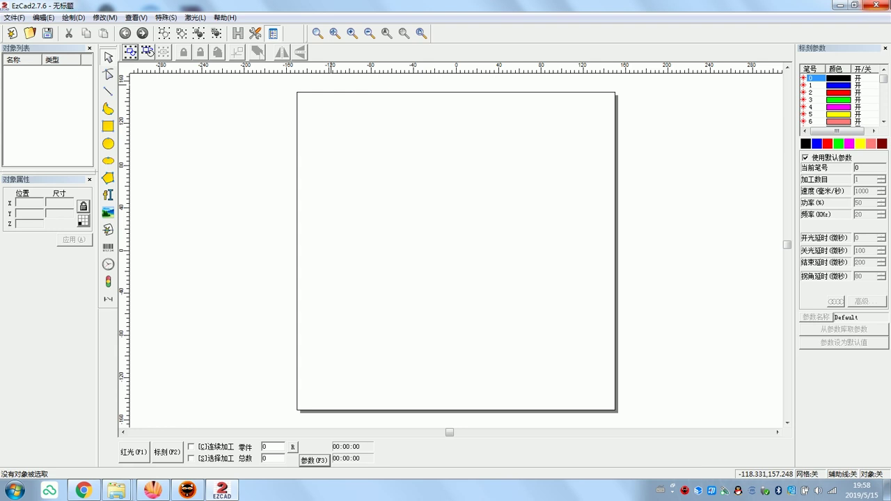
Step: Close EzCad2 and run EzCad2.exe again from the Ezcad276-LOCKD folder
click(881, 5)
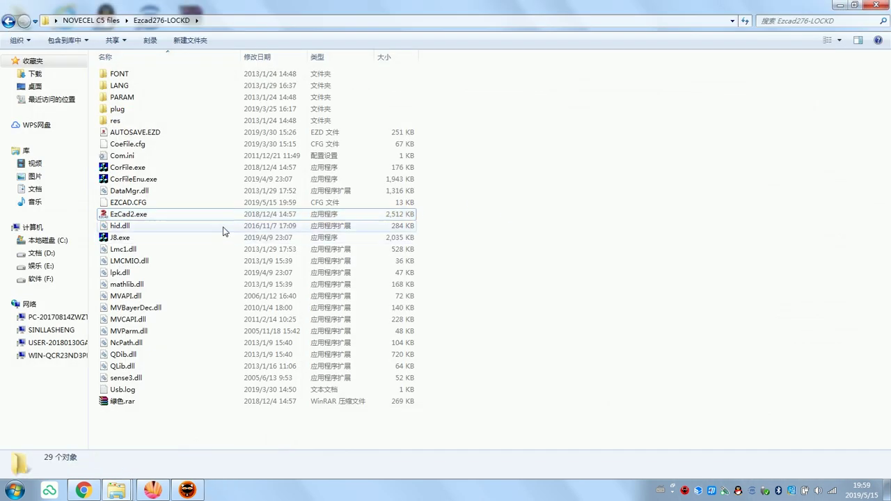
double_click(171, 220)
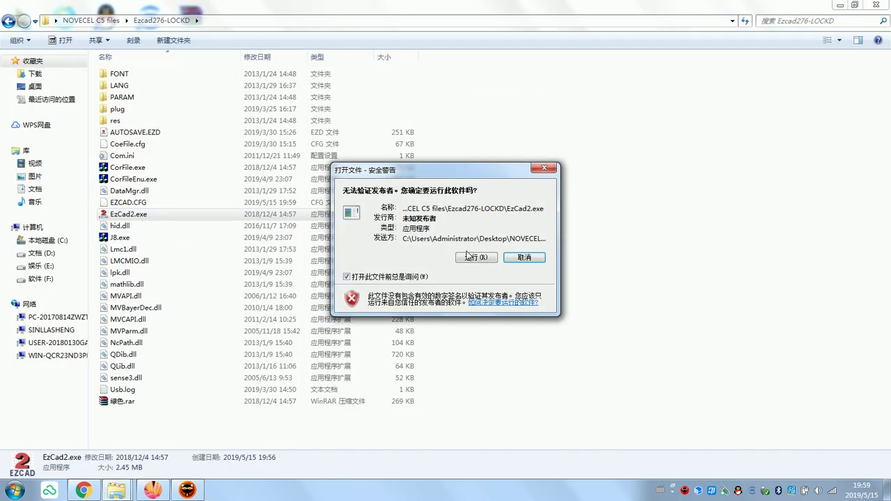
click(472, 259)
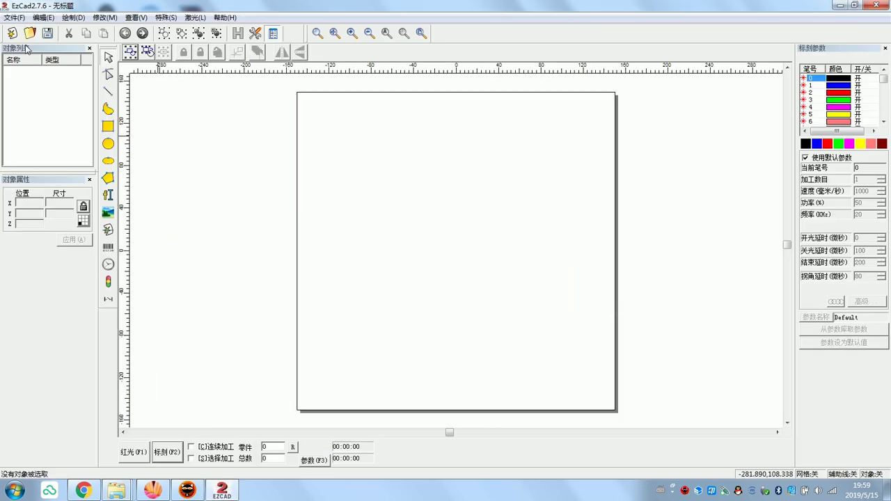
click(15, 18)
mouse_move(41, 20)
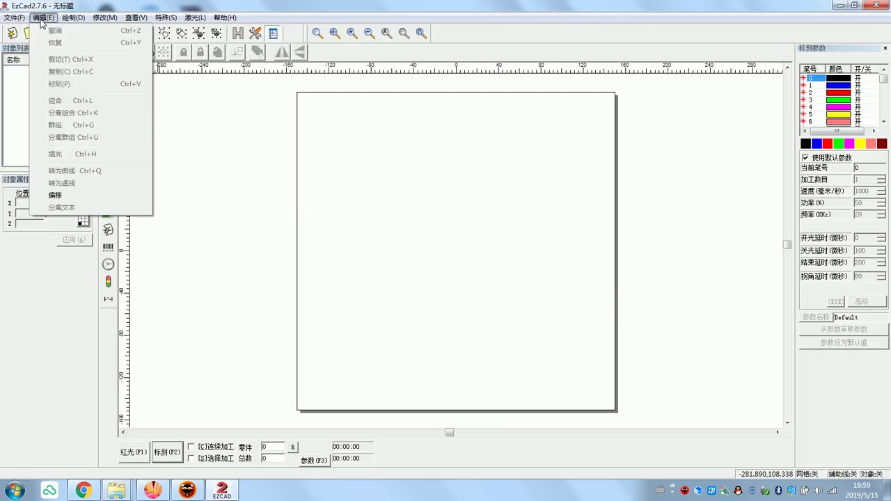
mouse_move(105, 18)
mouse_move(167, 21)
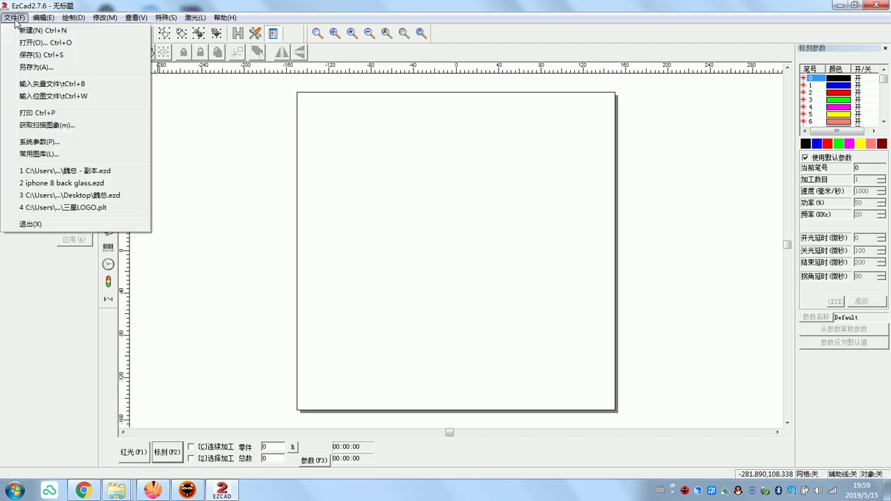
click(67, 143)
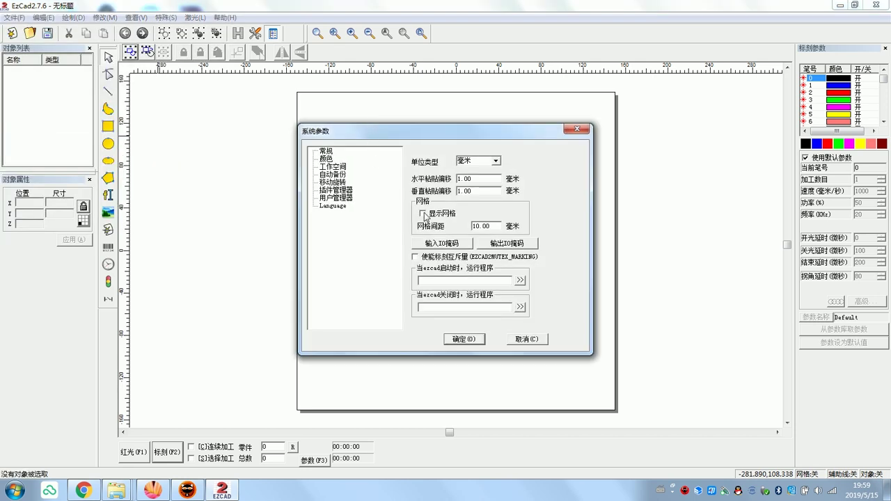
click(333, 206)
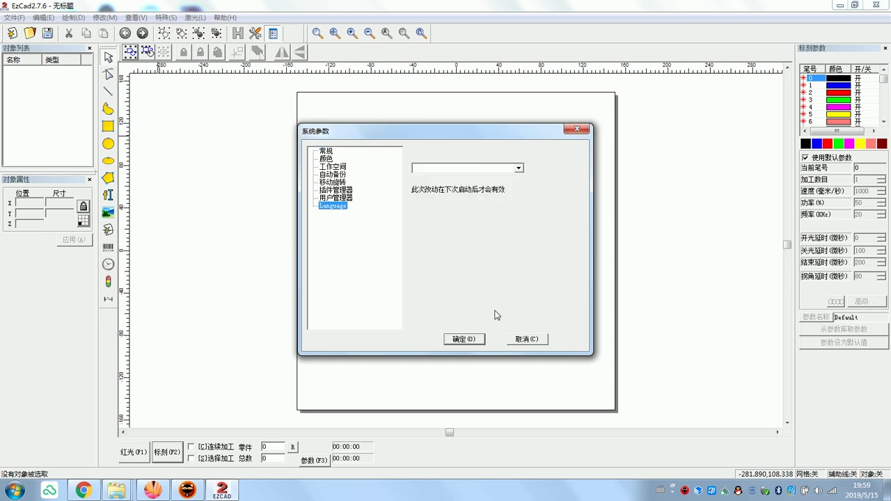
click(526, 339)
Step: Set the interface language to English USA in the system parameters and accept the change
click(14, 18)
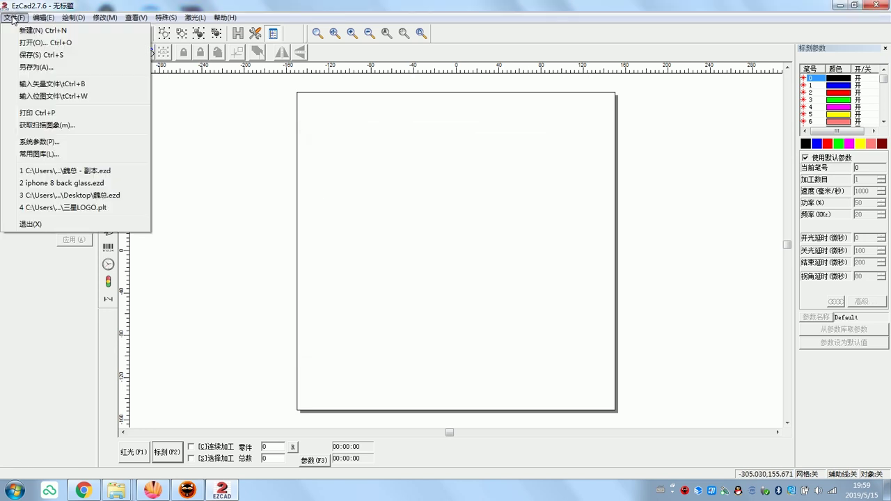
click(52, 144)
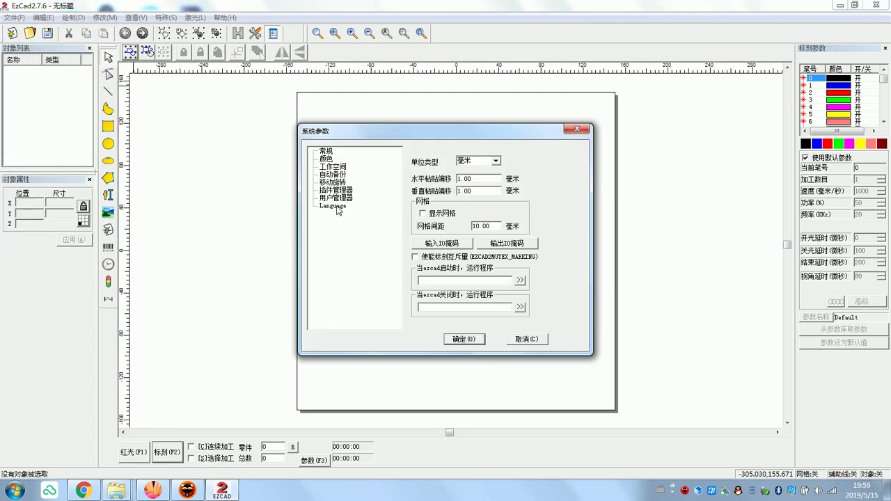
click(333, 205)
click(517, 169)
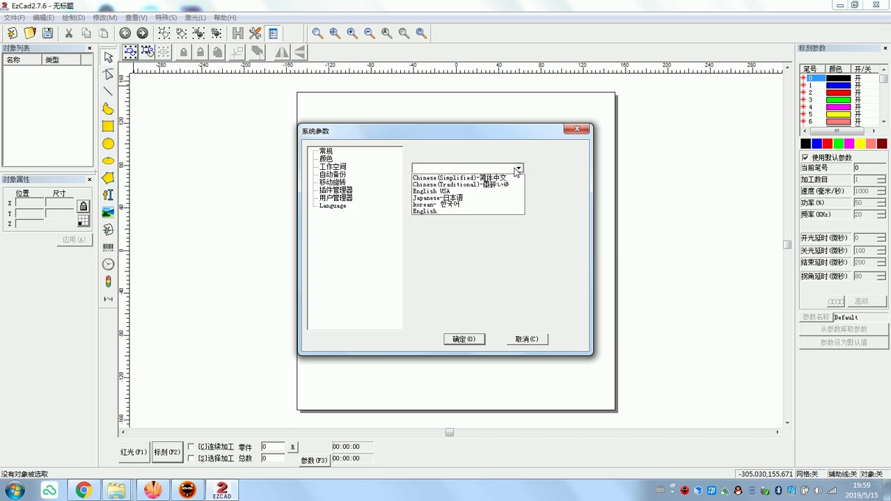
click(487, 191)
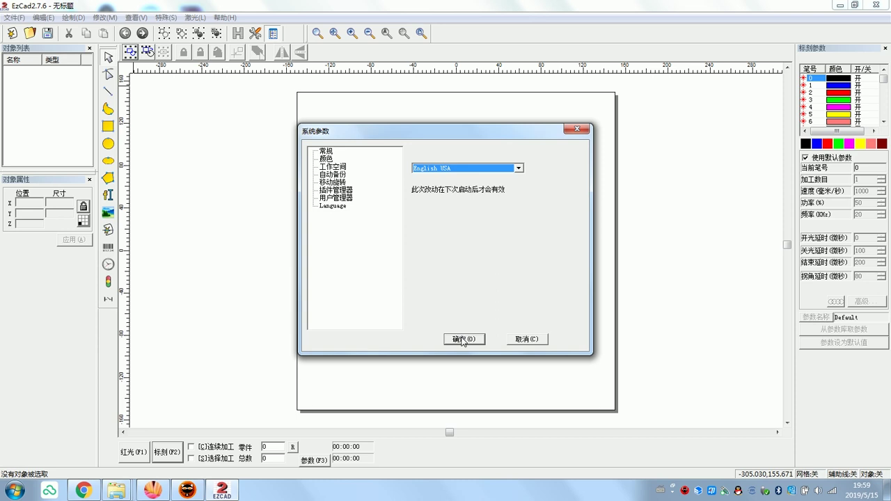
click(463, 339)
Step: Restart EzCad2 by running EzCad2.exe from the Ezcad276-LOCKD folder and test the red light preview on the empty workspace
click(879, 8)
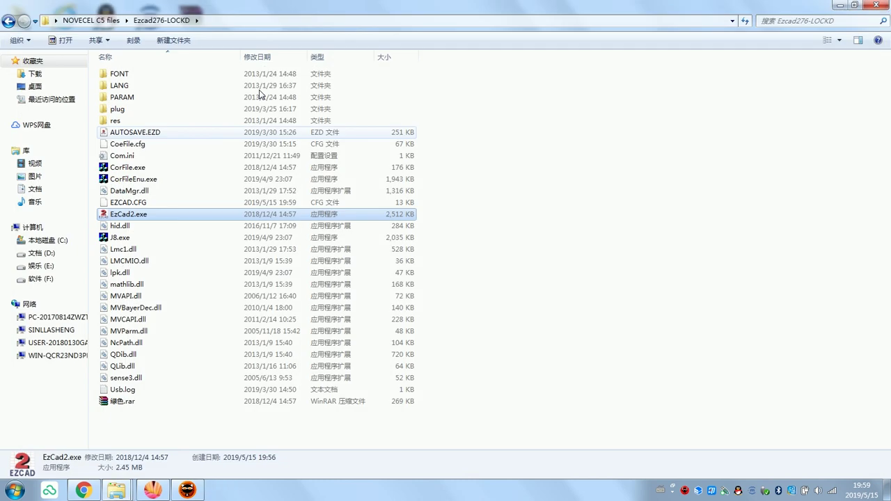
double_click(139, 214)
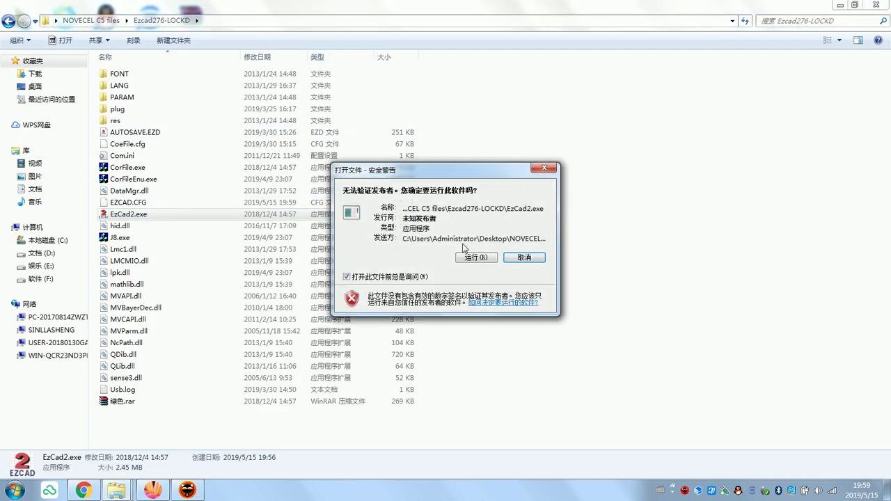
click(471, 257)
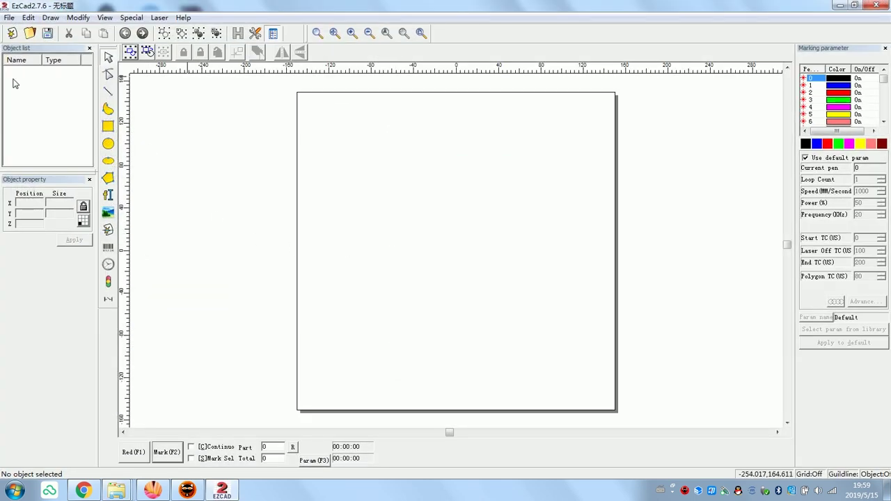
click(134, 452)
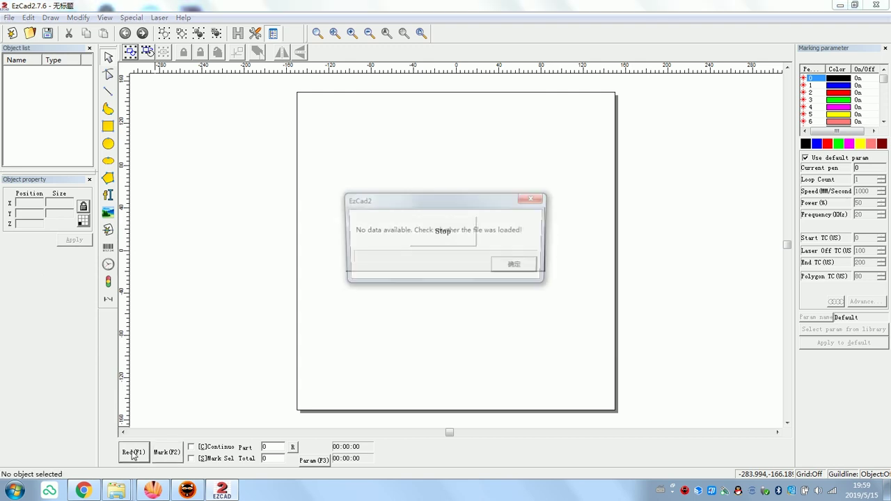
click(526, 273)
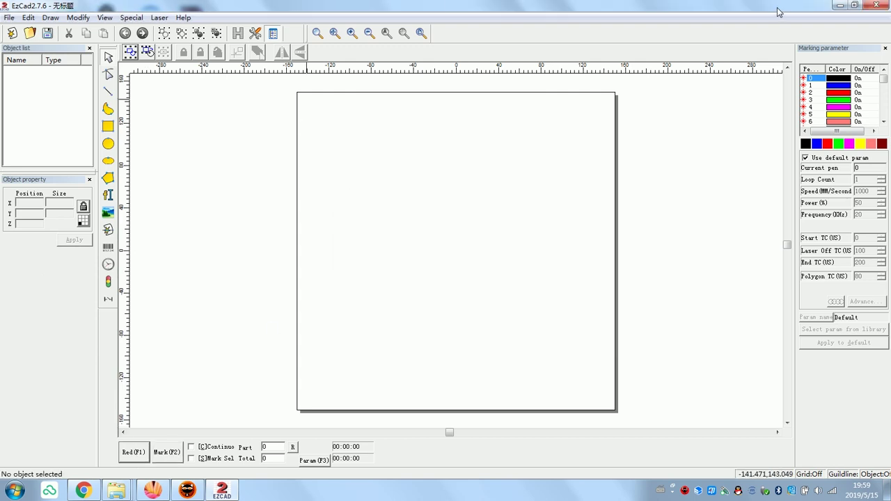
Step: Minimize EzCad2 and look at the drawings in the "1 Drawing for iphone back galss" folder of NOVECEL C5 files
click(838, 6)
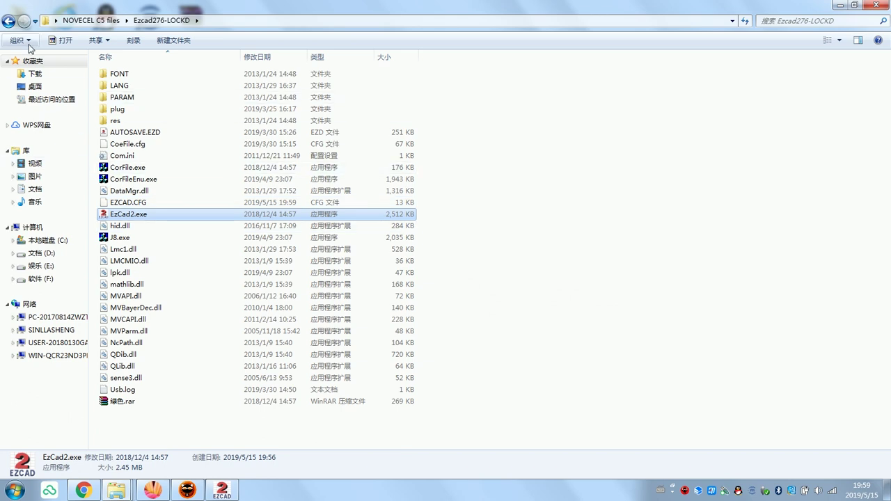
click(7, 21)
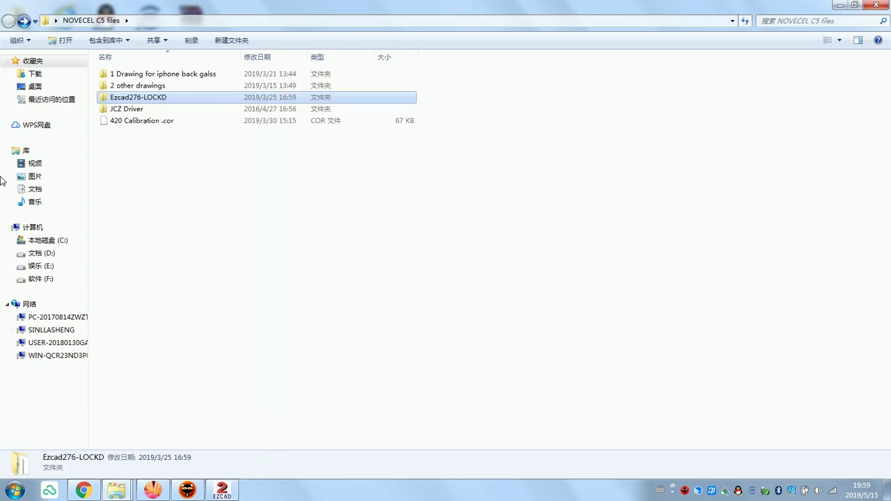
double_click(174, 75)
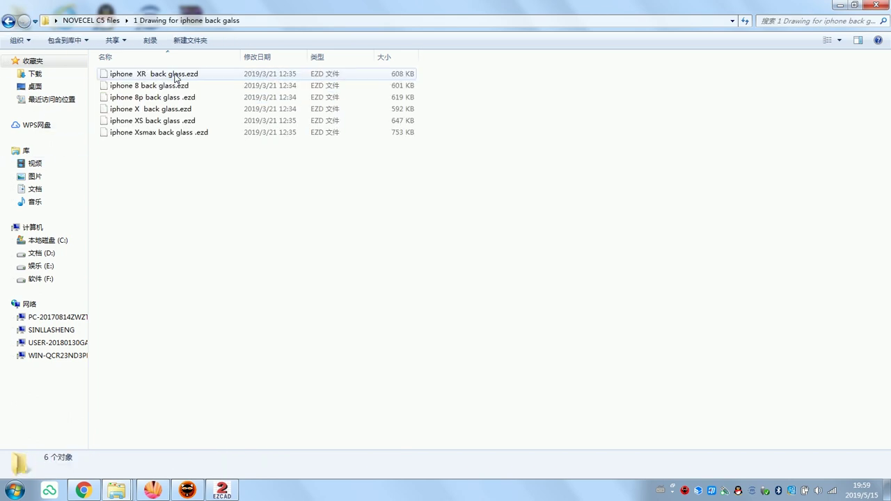
click(9, 22)
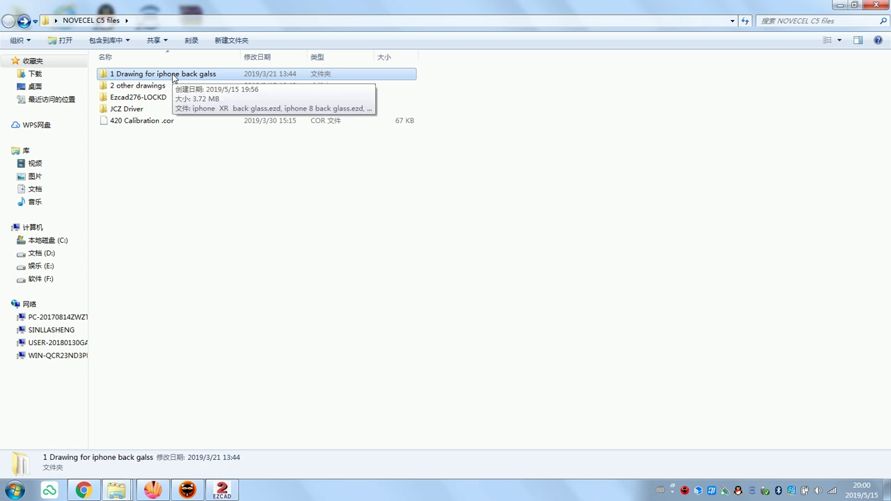
Step: Look through the Apple and Huawei drawings in "2 other drawings" and return to the "1 Drawing for iphone back galss" folder
double_click(140, 85)
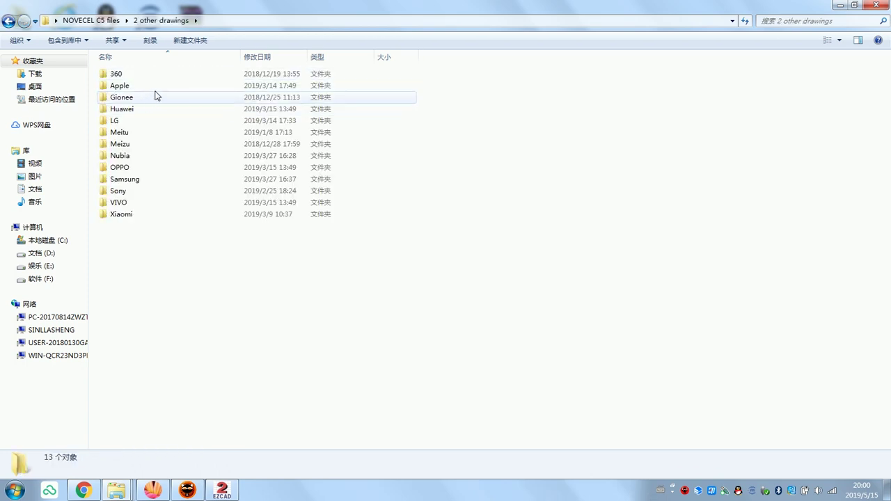
double_click(158, 86)
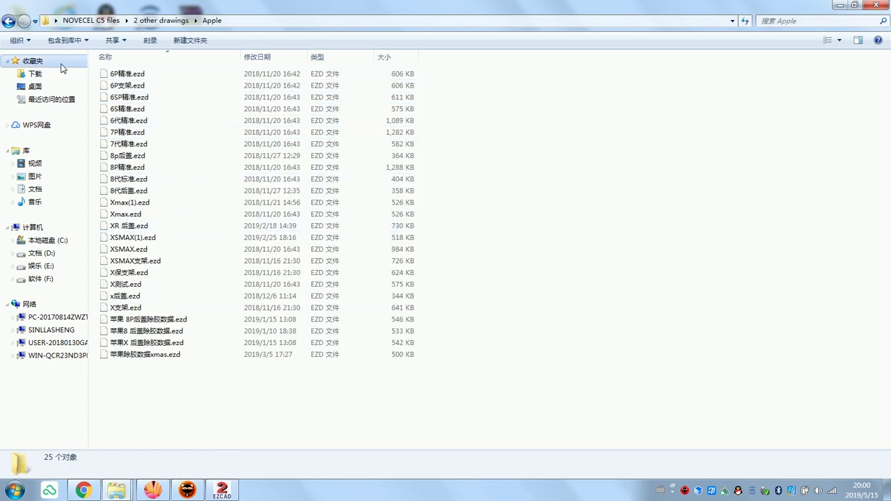
click(9, 22)
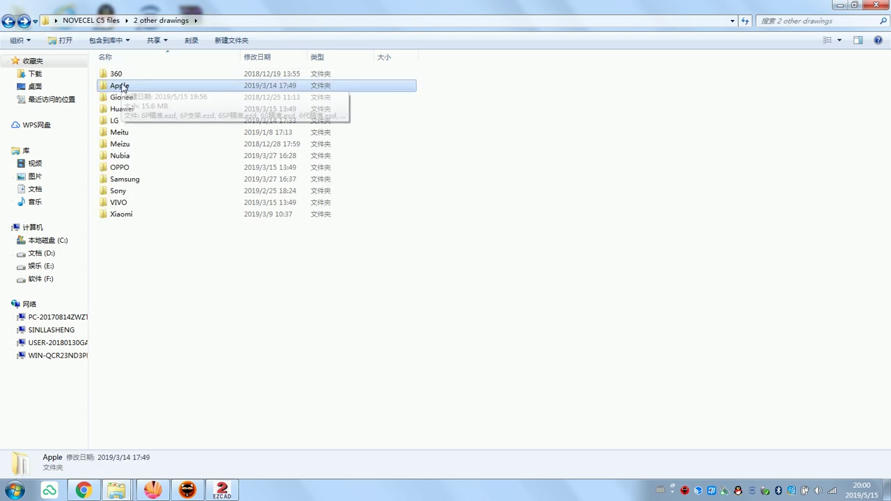
double_click(119, 87)
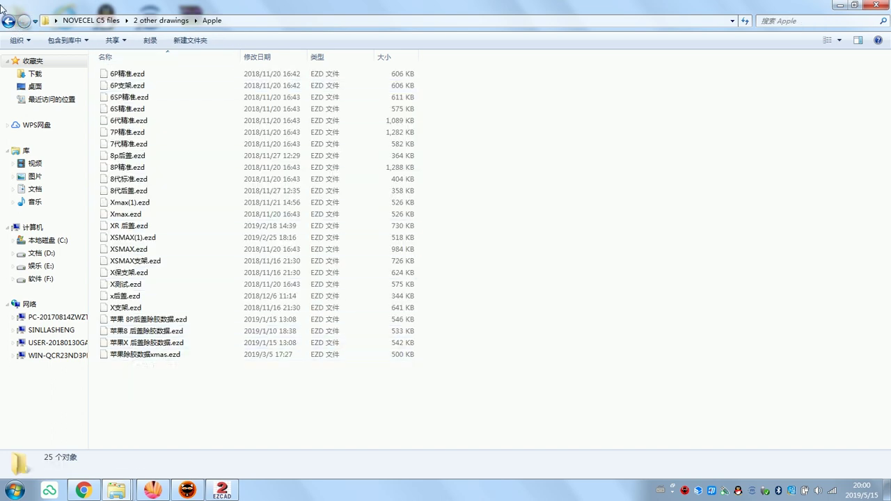
click(9, 21)
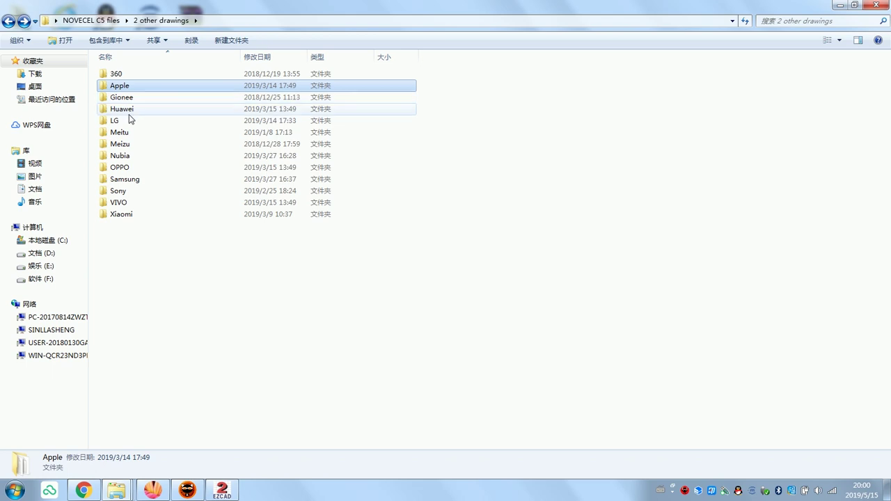
double_click(135, 110)
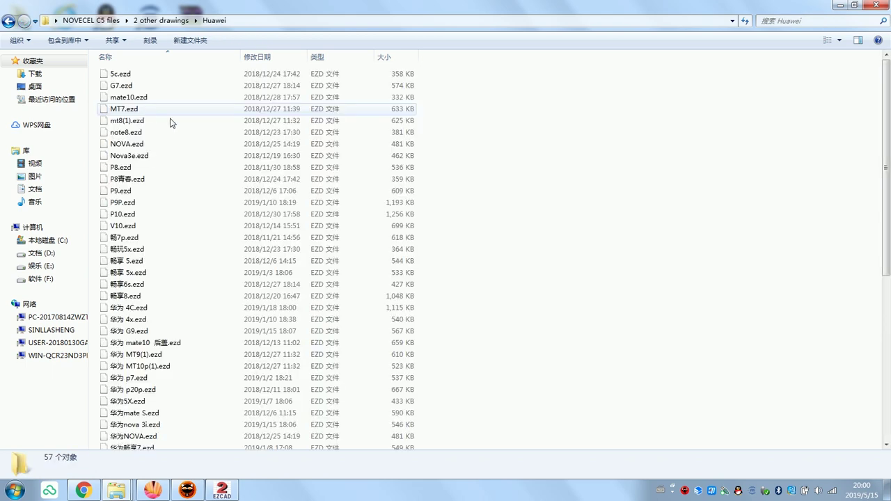
scroll(195, 396, down, 9)
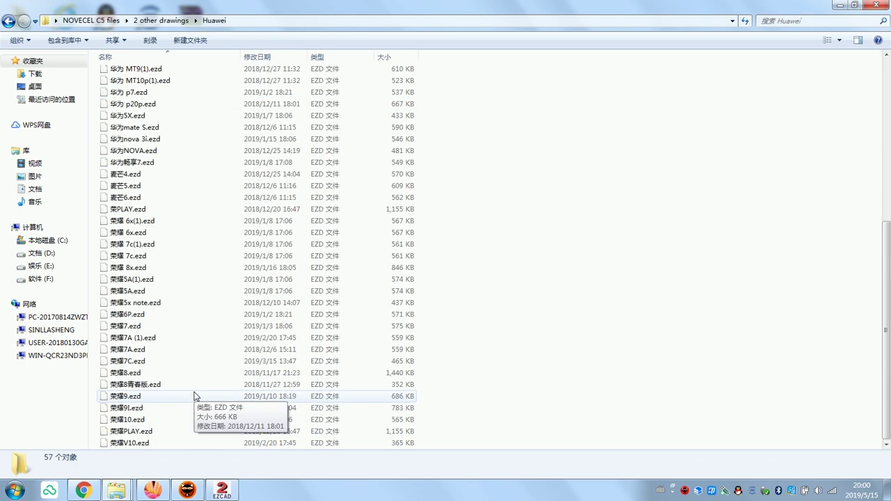
scroll(197, 389, up, 9)
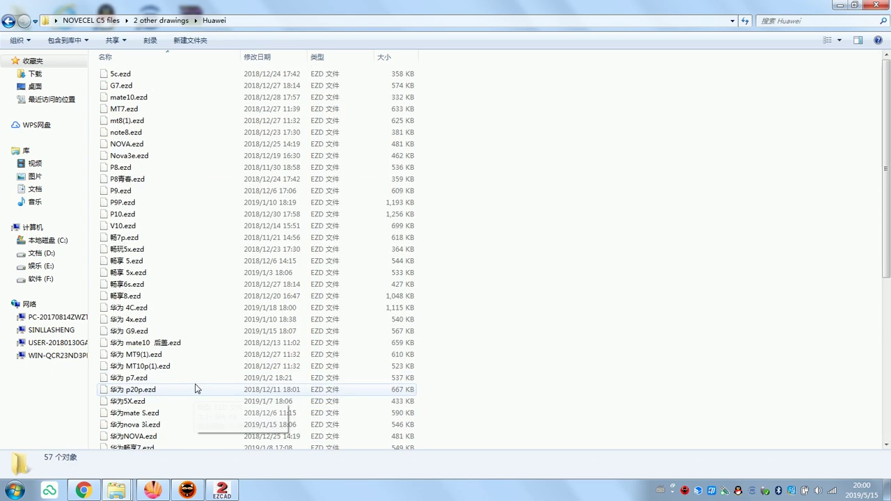
click(10, 21)
double_click(125, 85)
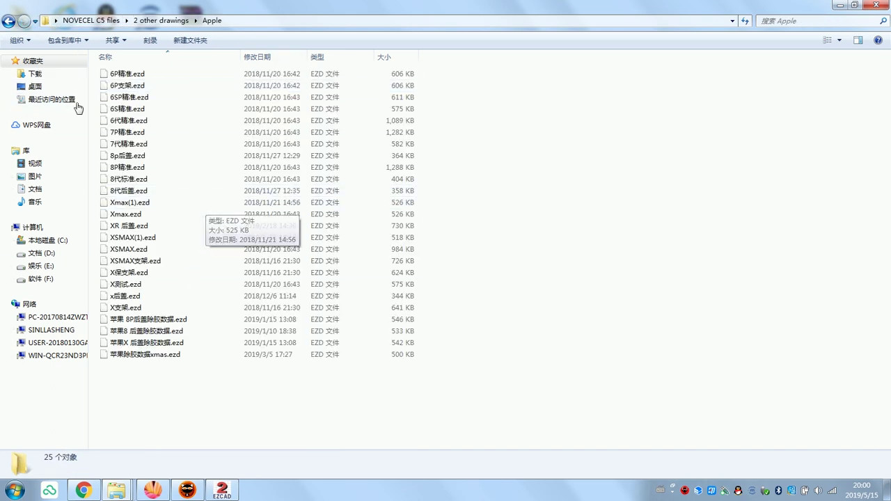
click(10, 22)
click(9, 22)
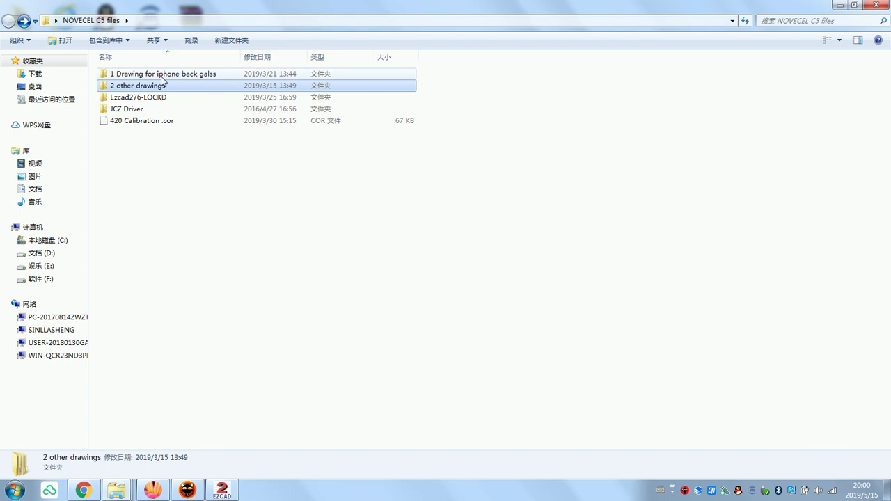
double_click(162, 75)
Step: Try to open "iphone Xsmax back glass .ezd" while EzCad2 is already running and dismiss the warning
double_click(193, 133)
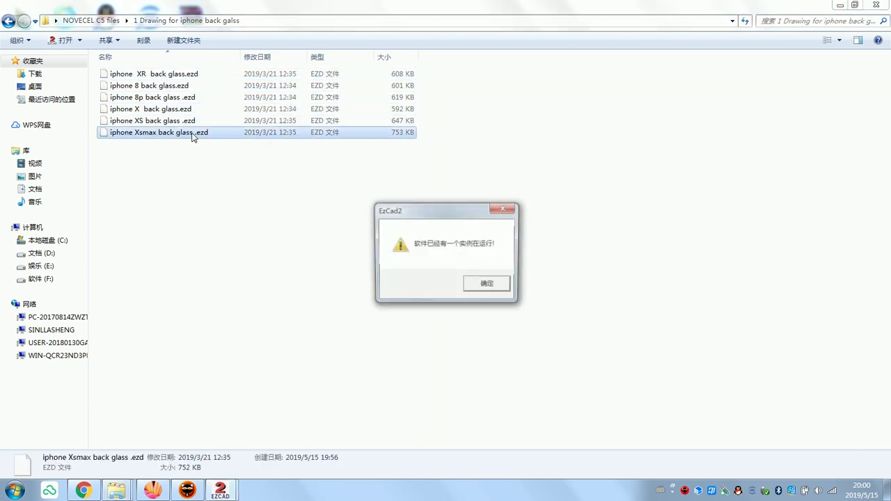
click(486, 283)
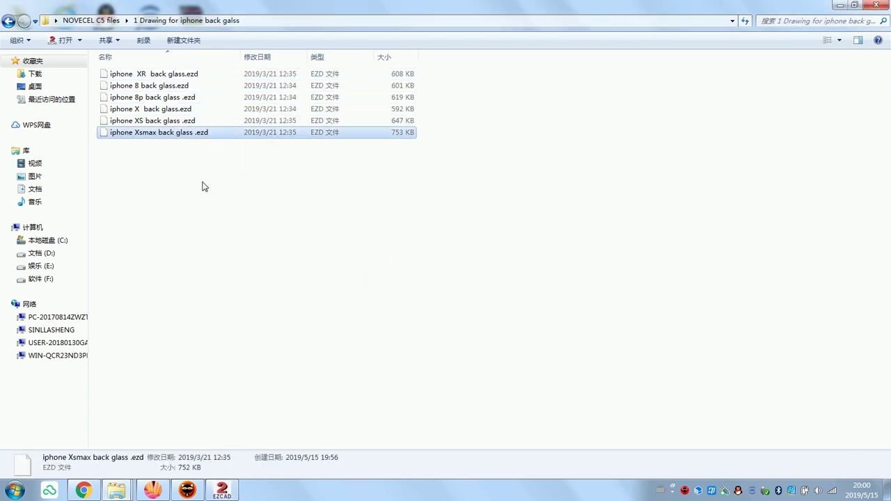
double_click(184, 136)
click(483, 285)
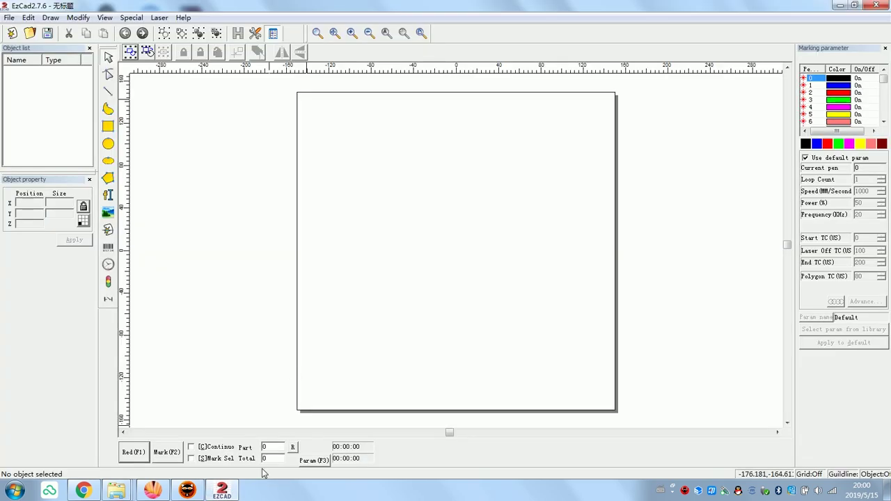
Step: Close the running EzCad2 instance and open "iphone Xsmax back glass .ezd" from the iPhone back glass drawings folder
click(259, 467)
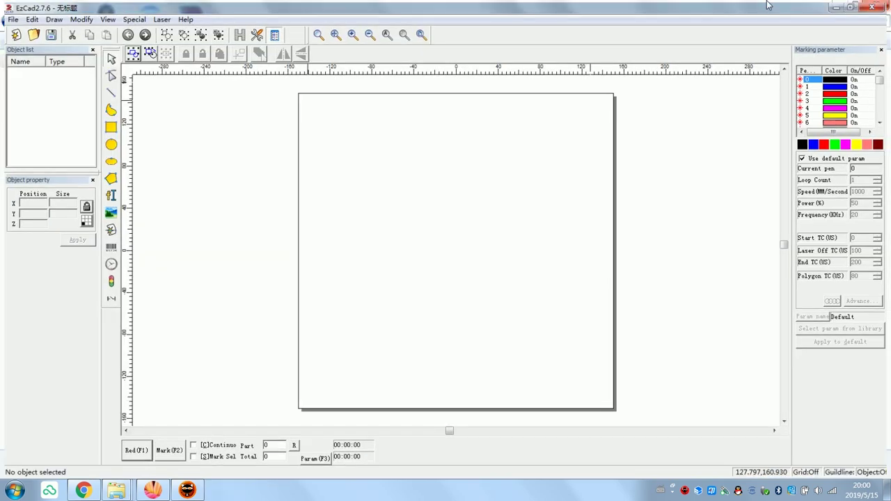
click(836, 6)
click(248, 243)
click(189, 136)
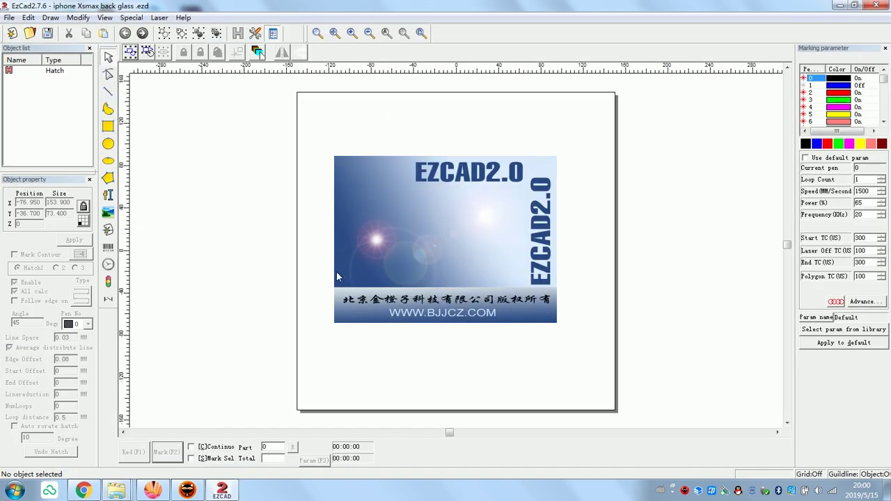
scroll(428, 295, up, 4)
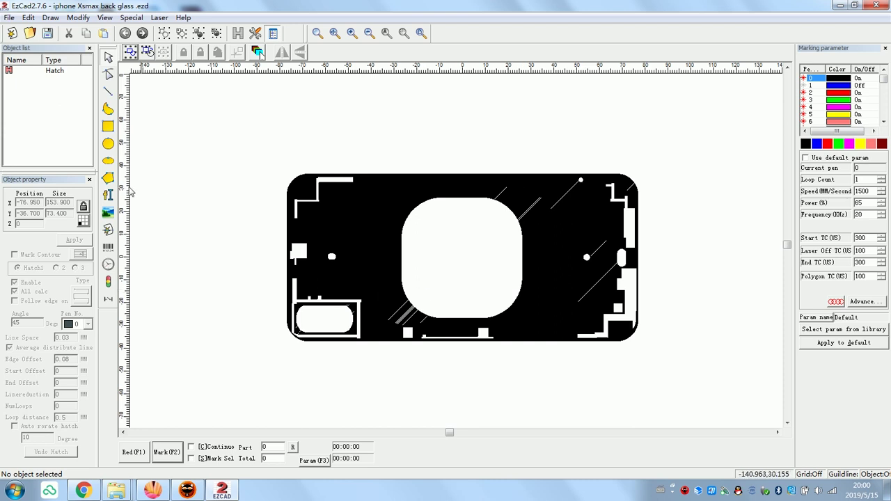
Step: Run the red light preview for the iPhone Xsmax back glass drawing and stop it
click(133, 452)
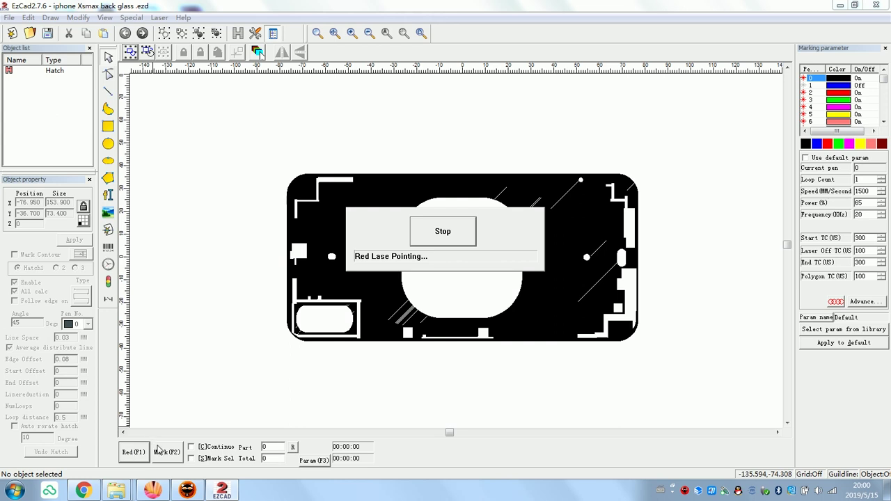
click(472, 240)
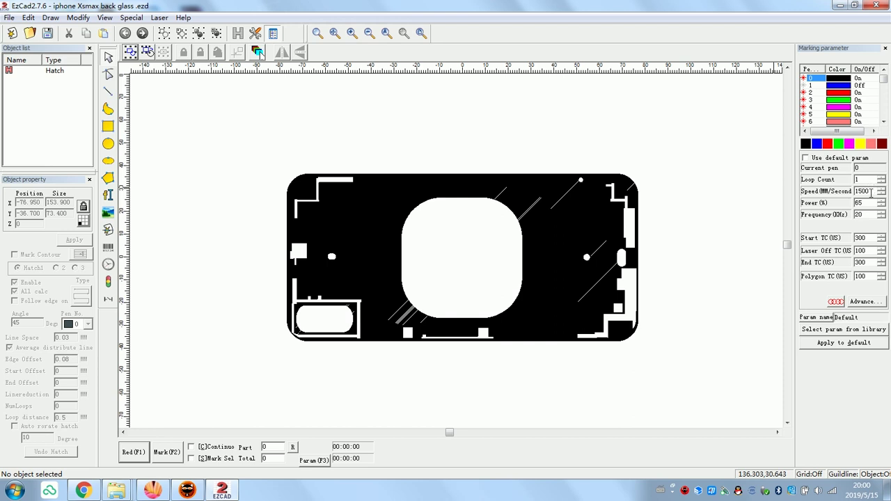
Step: Open the power percentage of pen 0 for editing in the marking parameters
double_click(859, 202)
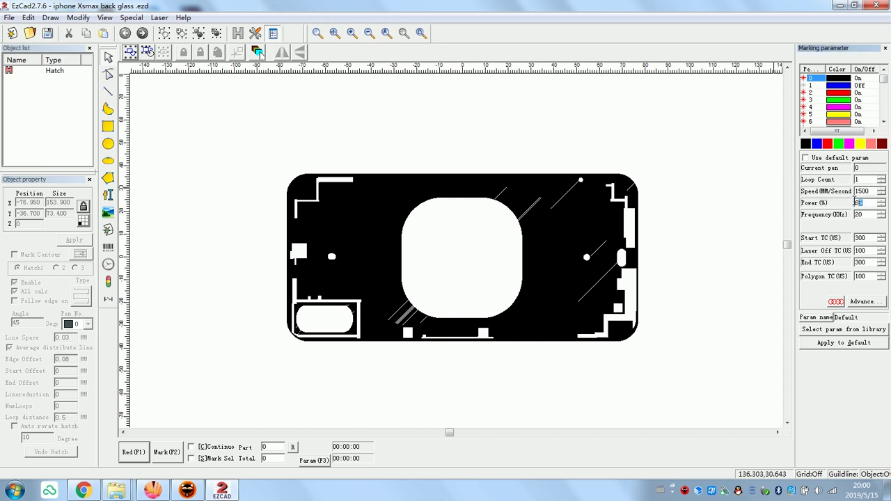